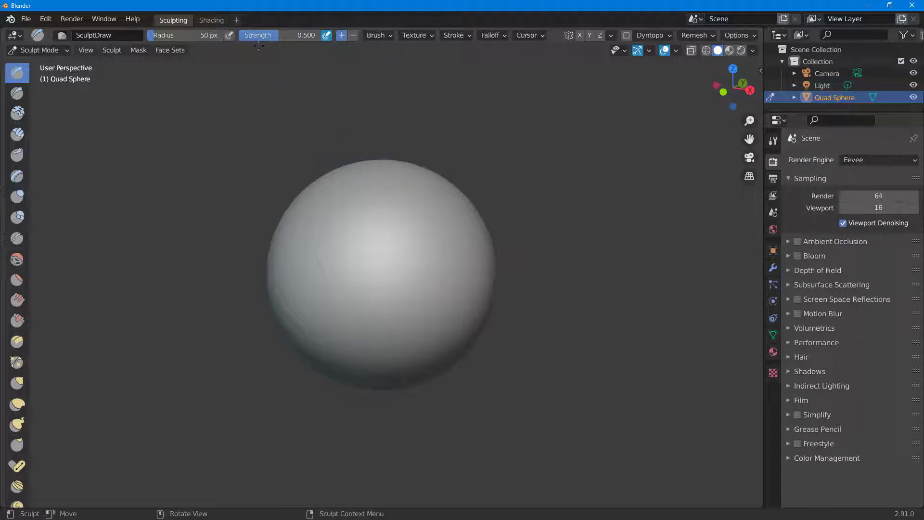
Step: Open the add-workspace menu and display the General workspace templates
left_click(238, 19)
mouse_move(211, 41)
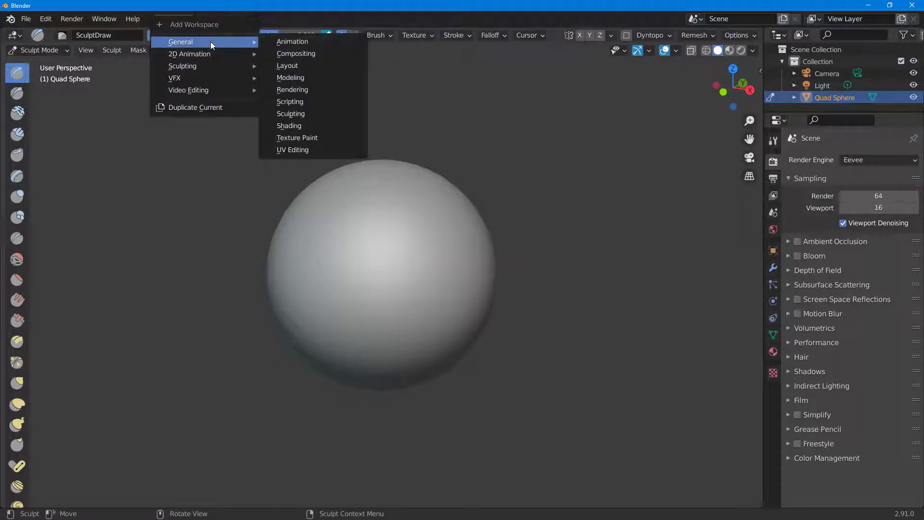
Step: Add a General > Layout workspace and make it the active workspace
left_click(301, 65)
scroll(533, 272, "up", 7)
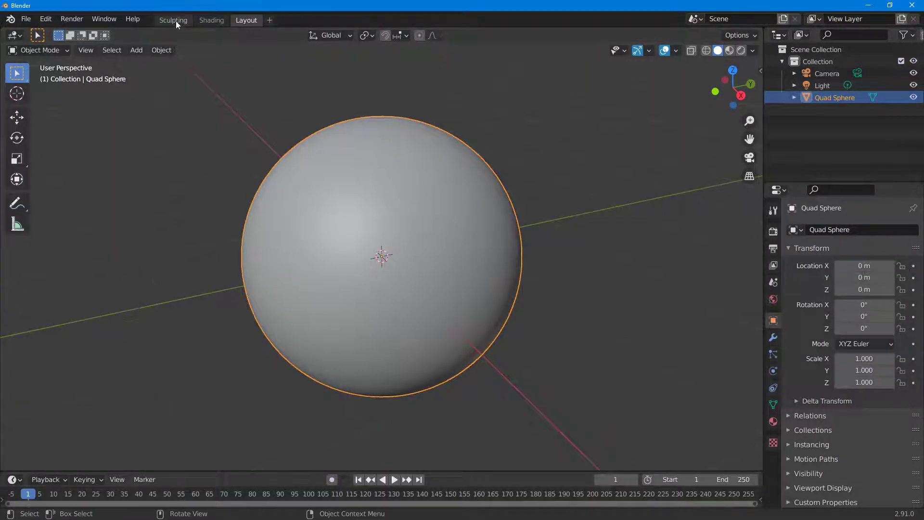
left_click(176, 21)
left_click(246, 21)
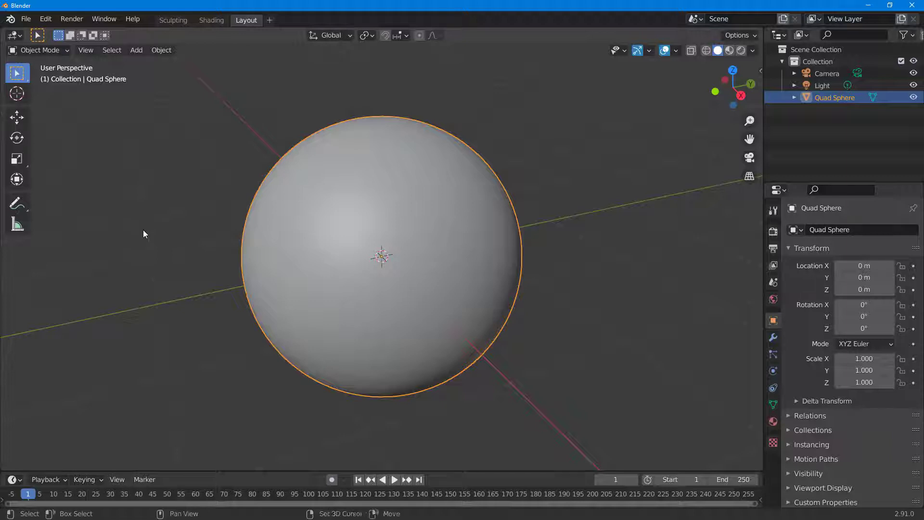
Step: Add a Mesh > Plane object at the centre of the Quad Sphere
key("shift+a")
mouse_move(143, 234)
left_click(194, 234)
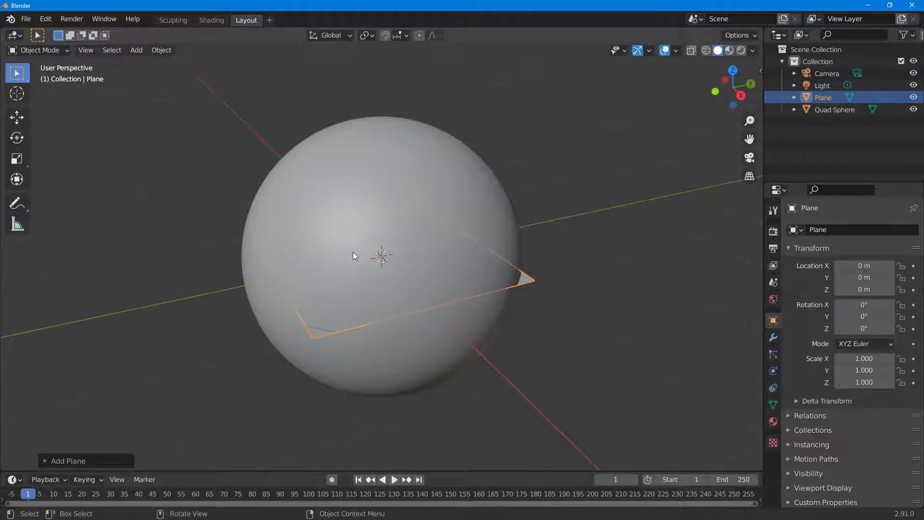
Step: Enter Edit Mode on the Plane and delete all its vertices, leaving an empty mesh
key("Tab")
left_click_drag(186, 115, 628, 403)
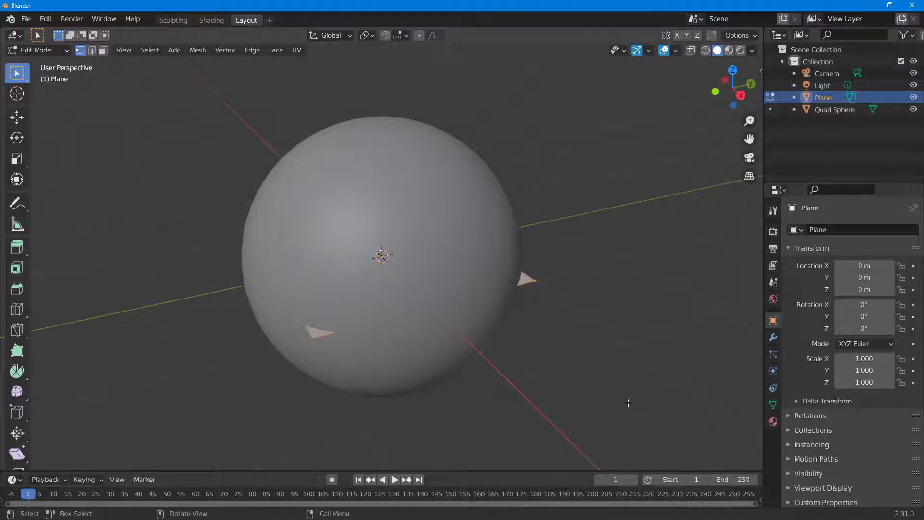
key("x")
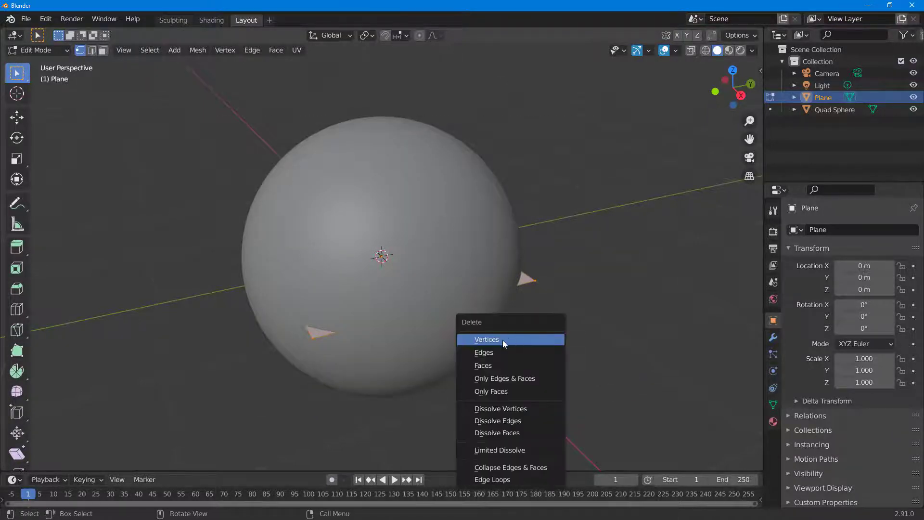
left_click(490, 341)
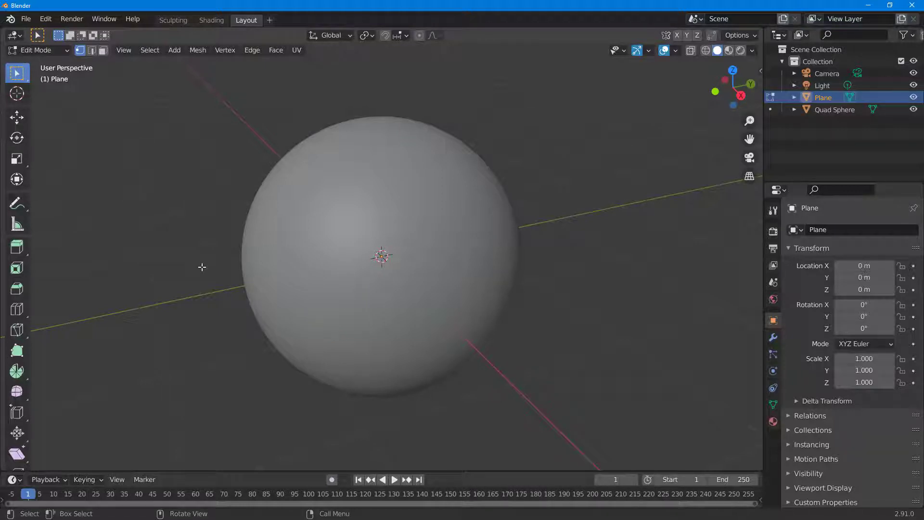
Step: Snap to Face with Backface Culling enabled, and switch to the Poly Build tool
left_click(406, 37)
left_click(373, 83)
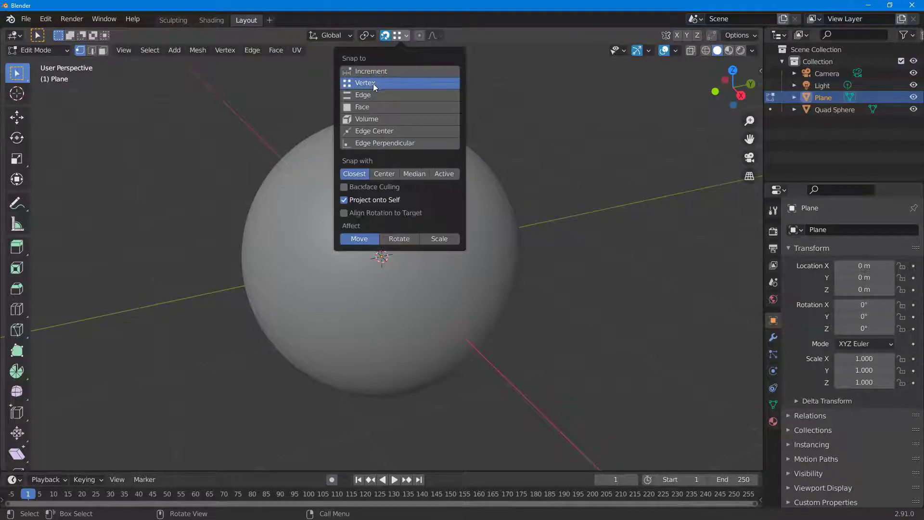
left_click(366, 107)
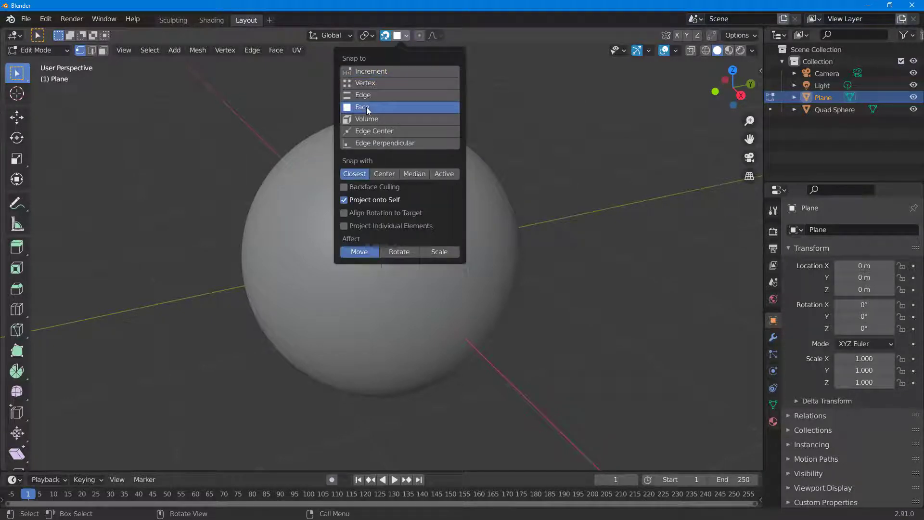
left_click(344, 189)
left_click(14, 354)
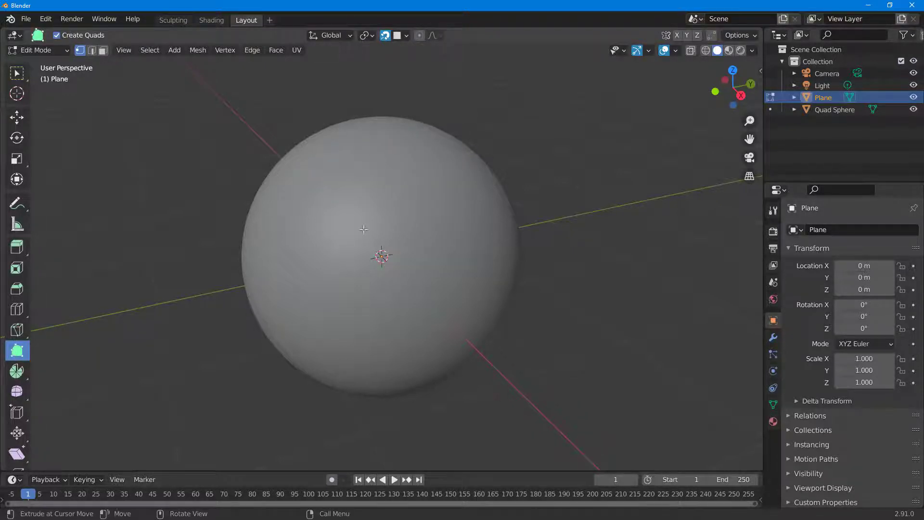
Step: Place a first vertex on the sphere just above centre and extrude it into an edge
scroll(385, 222, "up", 1)
scroll(385, 223, "up", 1)
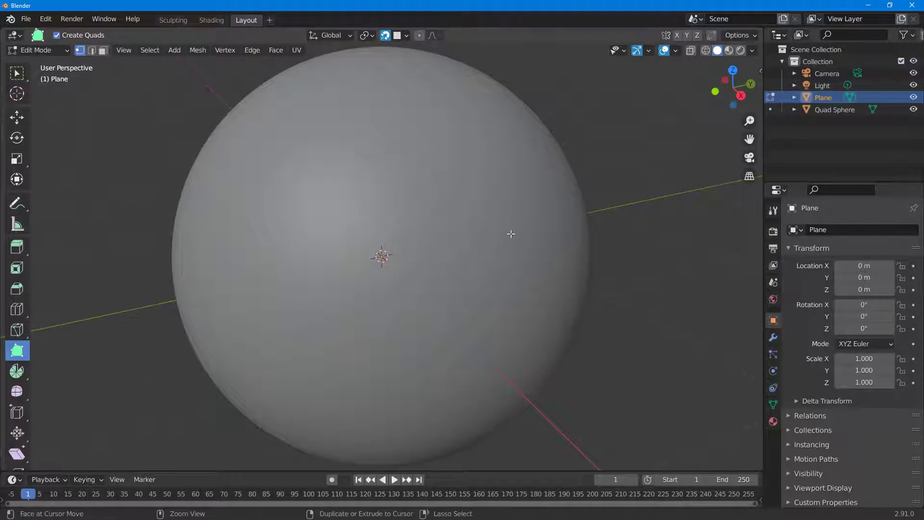
left_click(548, 216, "ctrl")
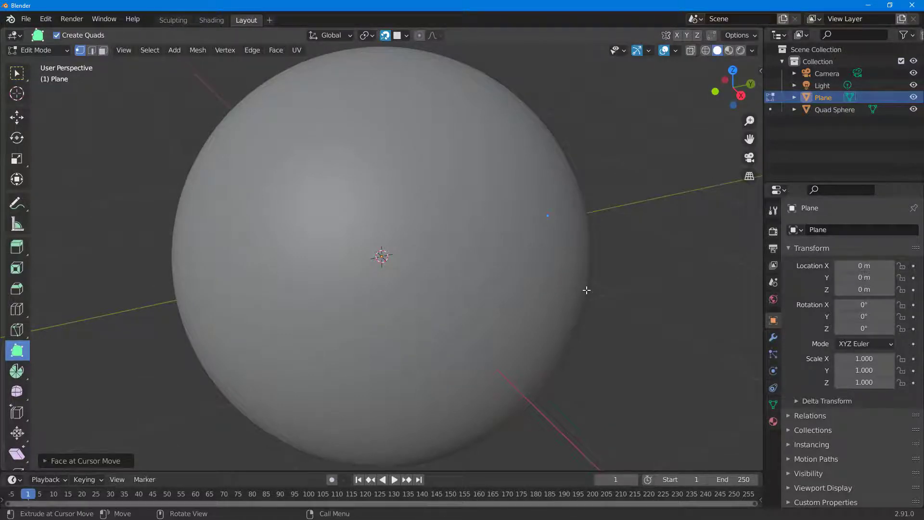
middle_click_drag(572, 260, 490, 241)
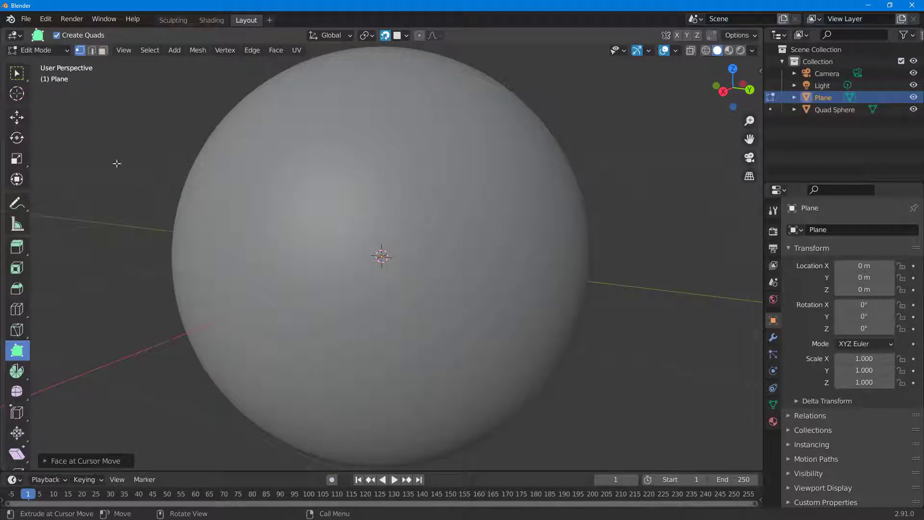
key("g")
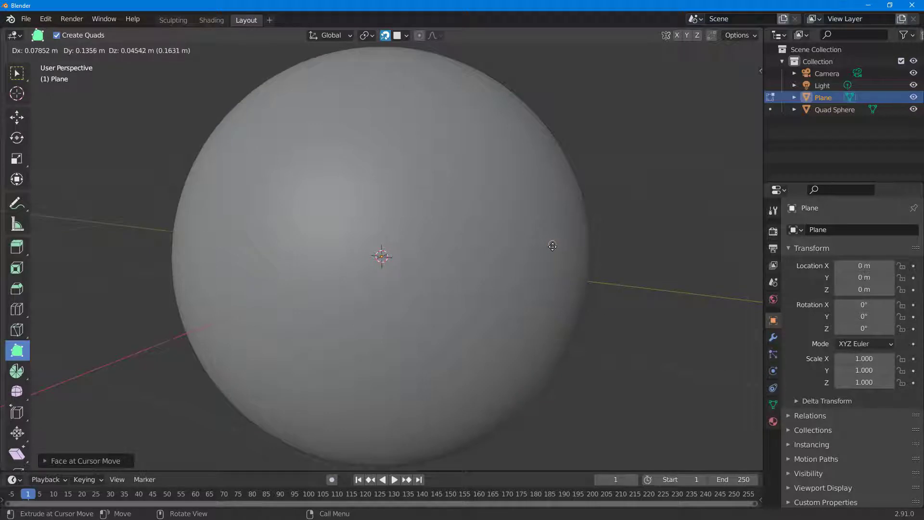
left_click(546, 253)
middle_click_drag(531, 285, 478, 274)
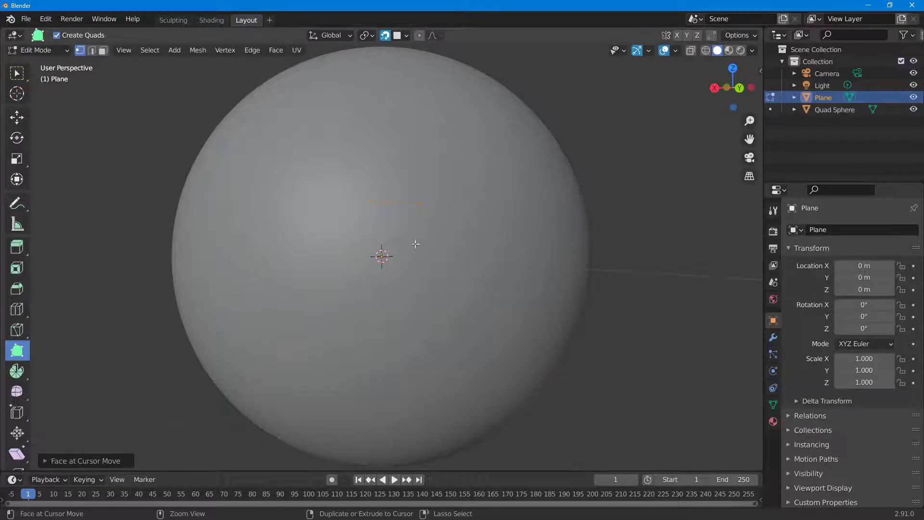
middle_click_drag(423, 248, 452, 254)
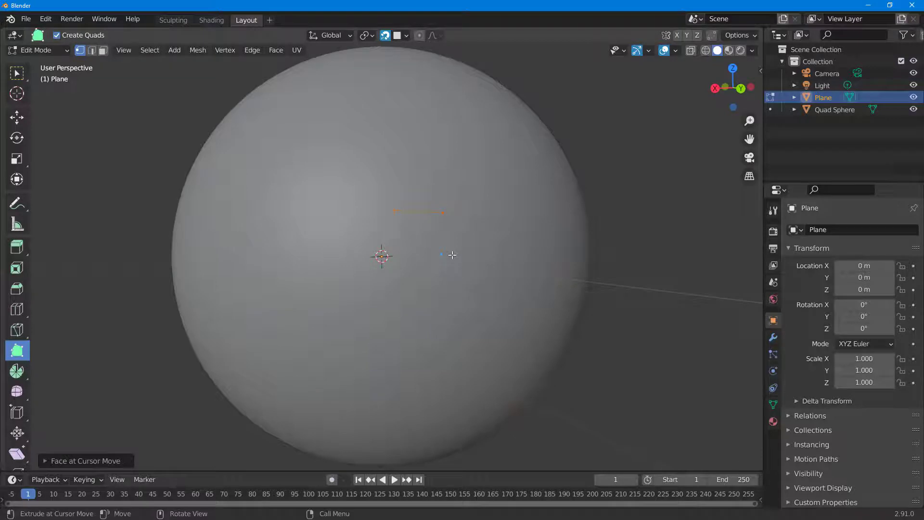
left_click(823, 487)
Step: Enable In Front in the Plane's Viewport Display settings
scroll(835, 470, "down", 5)
left_click(839, 448)
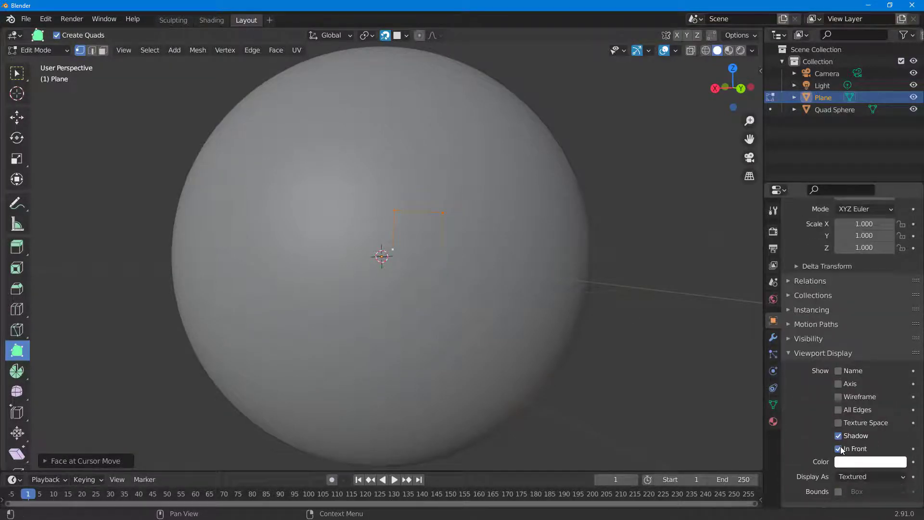
middle_click_drag(433, 278, 427, 298)
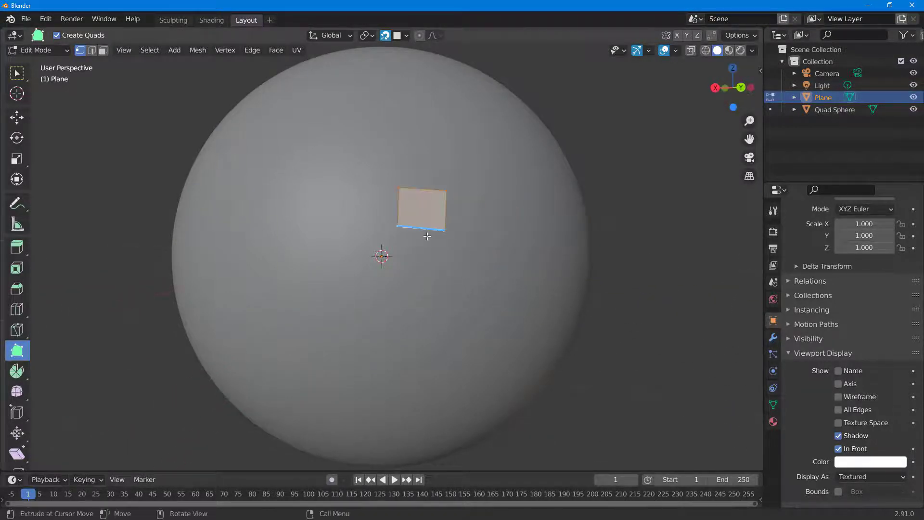
Step: Extrude several quads down the sphere's front from the first edge, fixing a corner on the surface
left_click_drag(427, 230, 424, 277)
mouse_move(417, 295)
middle_mouse_down()
mouse_move(520, 295)
mouse_move(411, 284)
middle_mouse_up()
left_click_drag(411, 266, 401, 317)
middle_click_drag(433, 337, 418, 313)
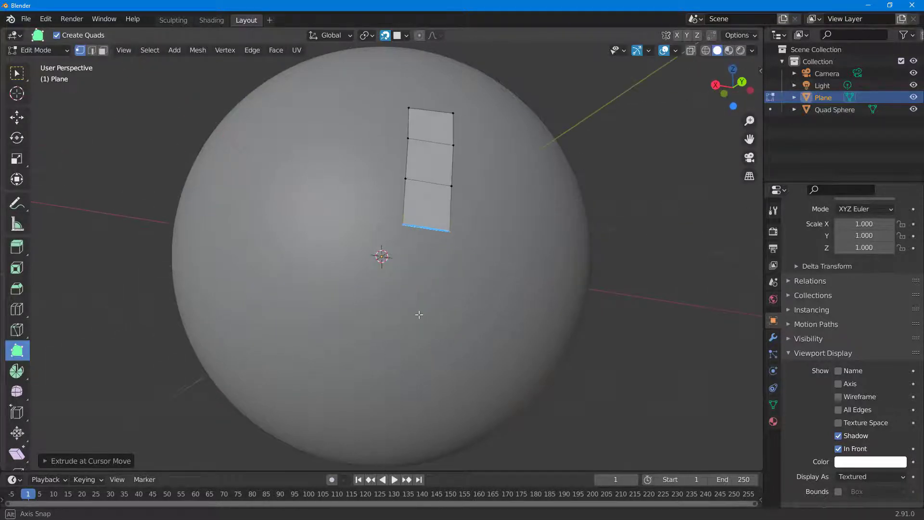
left_click_drag(427, 230, 413, 299)
middle_click_drag(412, 327, 413, 284)
left_click_drag(403, 175, 383, 274)
middle_click_drag(386, 313, 415, 129)
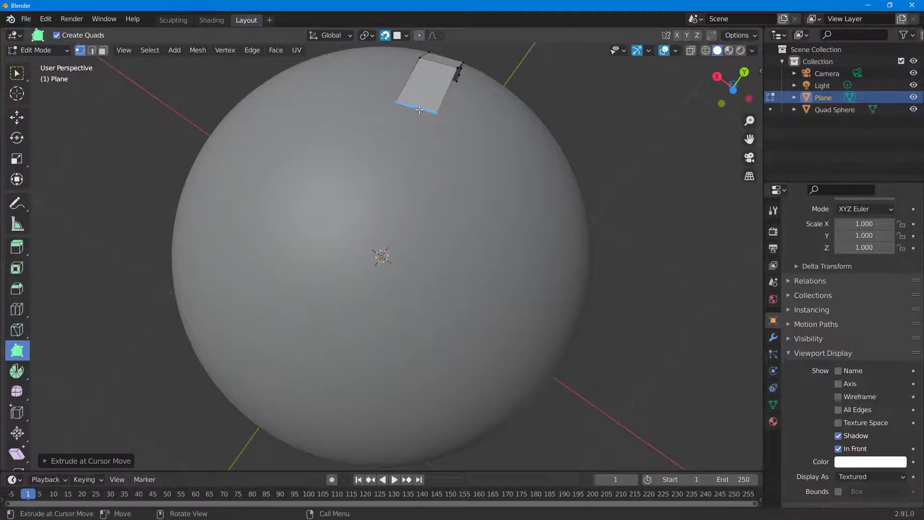
left_click_drag(422, 104, 376, 211)
middle_click_drag(377, 210, 436, 221)
Step: Reposition the strip's lower vertices onto the surface and add another quad below
mouse_move(422, 143)
left_mouse_down()
mouse_move(382, 151)
mouse_move(409, 212)
mouse_move(425, 138)
mouse_move(388, 130)
mouse_move(417, 127)
mouse_move(423, 139)
left_mouse_up()
middle_click_drag(424, 139, 446, 148)
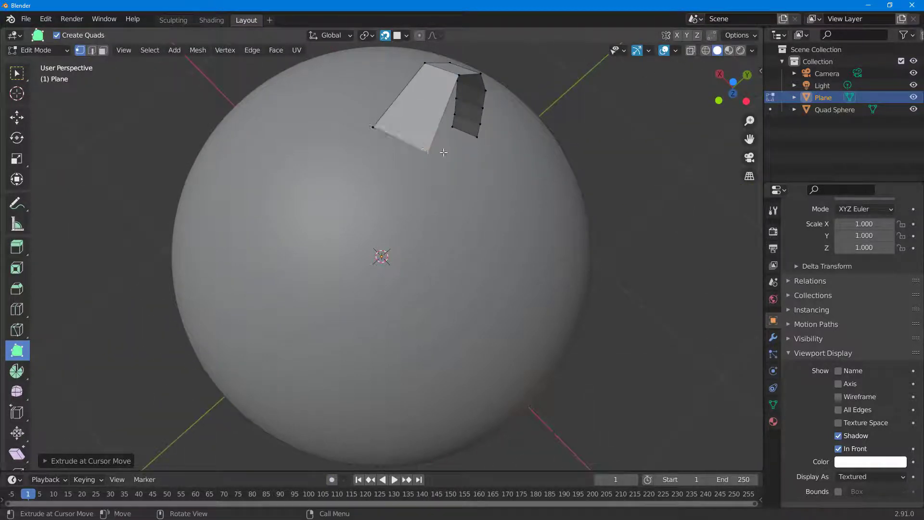
left_click_drag(426, 154, 323, 213)
middle_click_drag(324, 214, 323, 246)
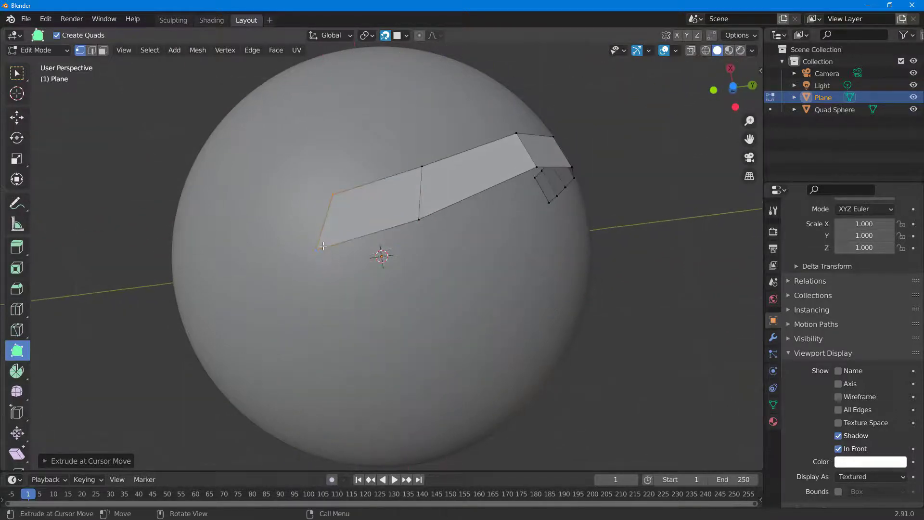
left_click_drag(314, 251, 325, 267)
middle_click_drag(414, 280, 419, 162)
left_click_drag(419, 162, 421, 198)
middle_click_drag(421, 198, 481, 265)
Step: Select the strip's end edge and try new faces, undoing the stray triangles
left_click(396, 397)
left_click(467, 397)
left_click(467, 397)
key("ctrl+z")
key("ctrl+z")
left_click_drag(410, 453, 464, 387)
key("ctrl+z")
middle_click_drag(533, 383, 433, 242)
left_click_drag(432, 188, 431, 229)
key("ctrl+z")
Step: Extrude several more quads from the end edge over the top of the sphere
middle_click_drag(432, 228, 392, 212)
scroll(392, 212, "up", 1)
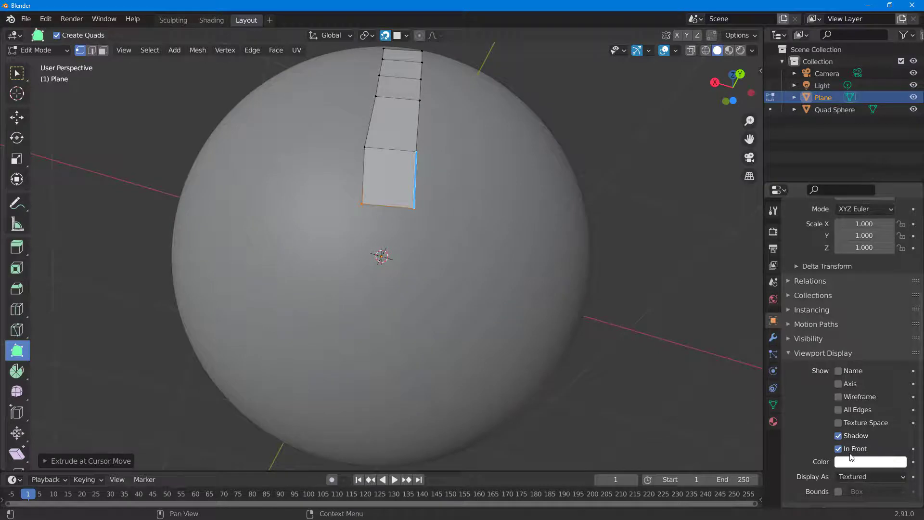
left_click_drag(394, 207, 386, 371)
middle_click_drag(386, 371, 370, 178)
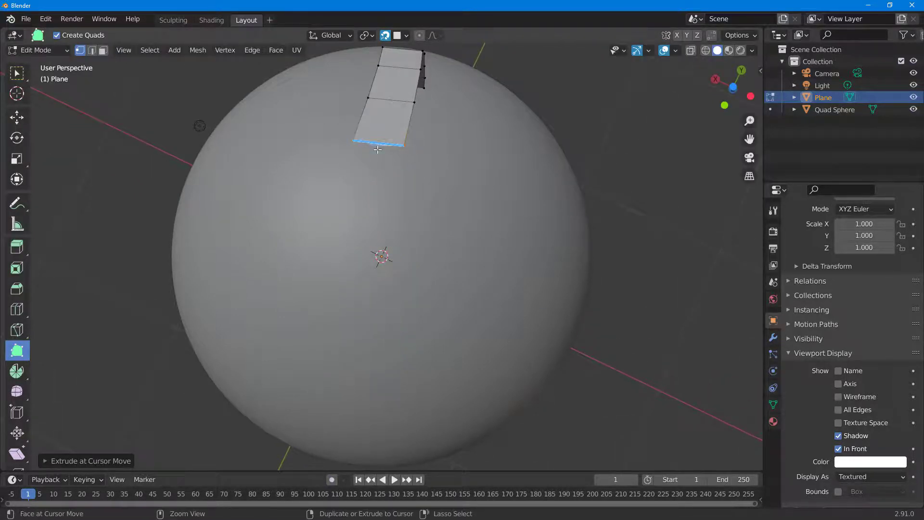
left_click_drag(379, 145, 369, 255)
mouse_move(368, 255)
middle_mouse_down()
mouse_move(367, 262)
mouse_move(370, 251)
middle_mouse_up()
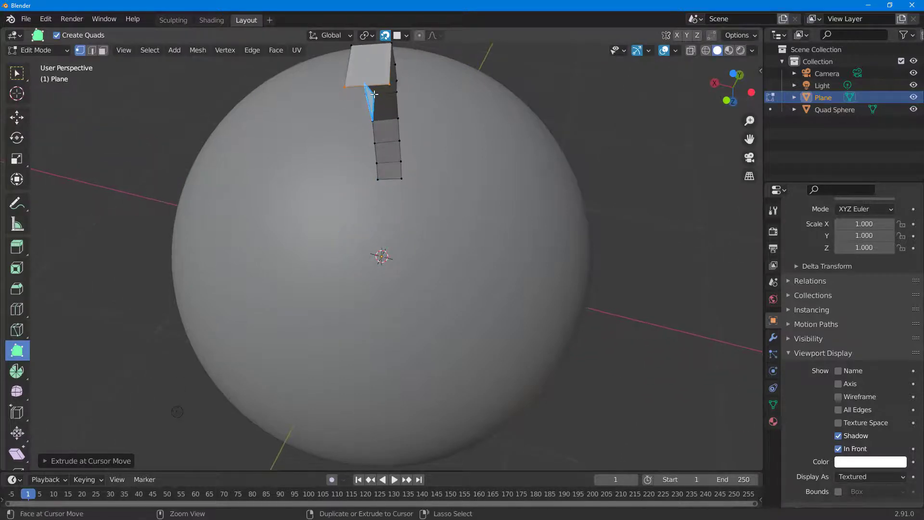
Step: Undo a misplaced face, then extrude long quads further down around the sphere
left_click_drag(363, 88, 385, 140)
key("ctrl+z")
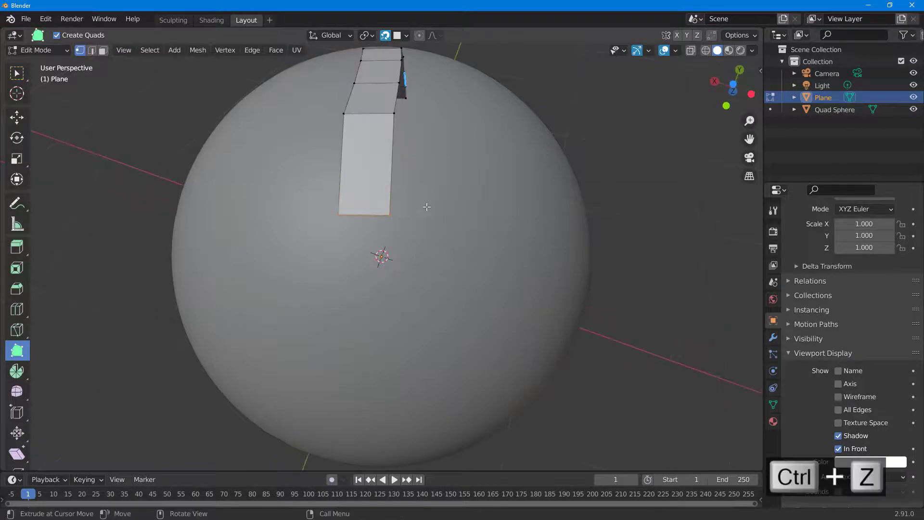
left_click_drag(374, 212, 369, 341)
middle_click_drag(462, 334, 395, 261)
left_click_drag(360, 212, 355, 340)
middle_click_drag(418, 306, 405, 268)
left_click(404, 268)
left_click_drag(377, 262, 344, 366)
Step: Extrude the remaining quads to close the band around the sphere, then return to Object Mode
middle_click_drag(458, 384, 449, 325)
left_click_drag(338, 188, 337, 344)
middle_click_drag(337, 343, 353, 216)
left_click_drag(328, 157, 355, 395)
middle_click_drag(354, 395, 304, 99)
left_click_drag(284, 96, 471, 354)
middle_click_drag(470, 355, 426, 101)
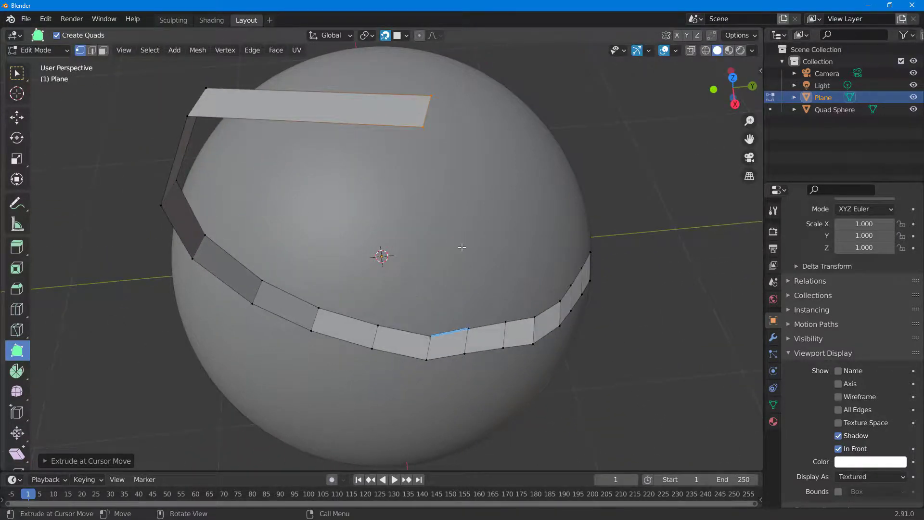
middle_click_drag(452, 150, 553, 388)
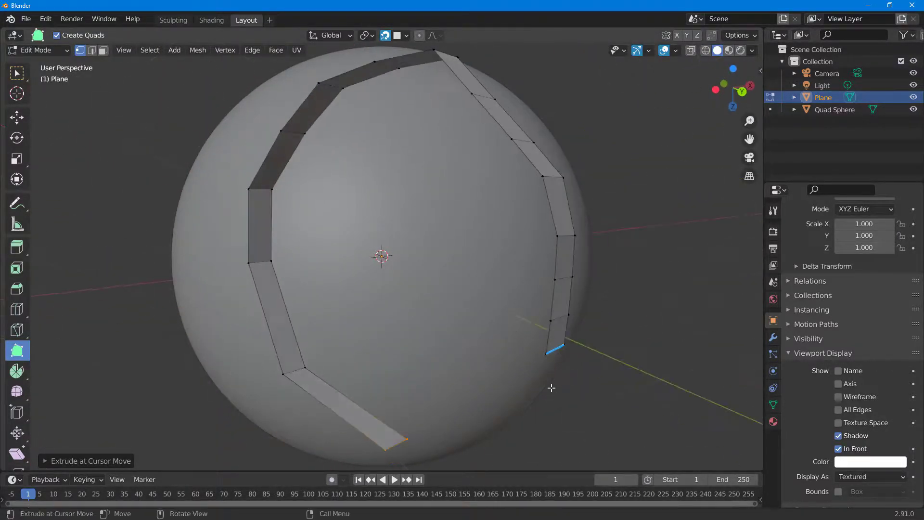
key("Tab")
middle_click_drag(486, 303, 540, 260)
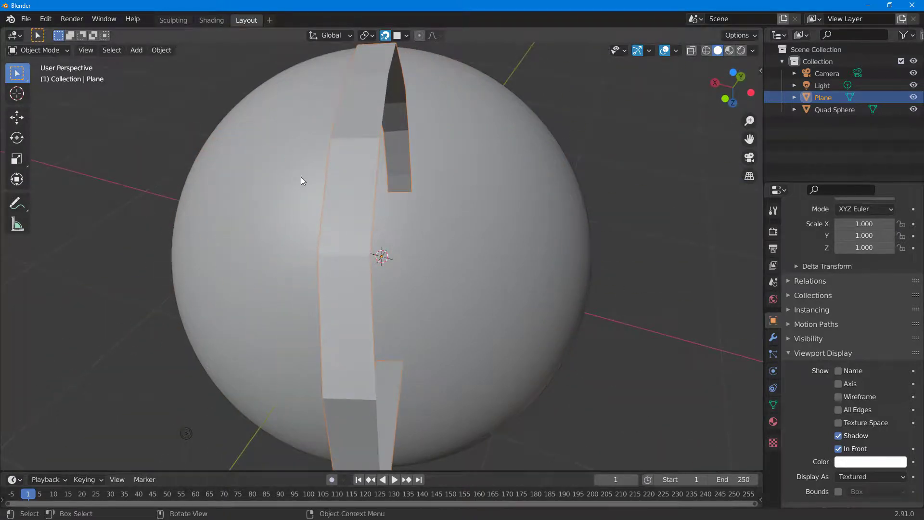
Step: Turn off In Front for the Plane band
scroll(540, 260, "down", 6)
middle_click_drag(304, 174, 482, 289)
left_click(838, 448)
Step: Lift the Quad Sphere straight up along Z, then select the standalone band
left_click(464, 280)
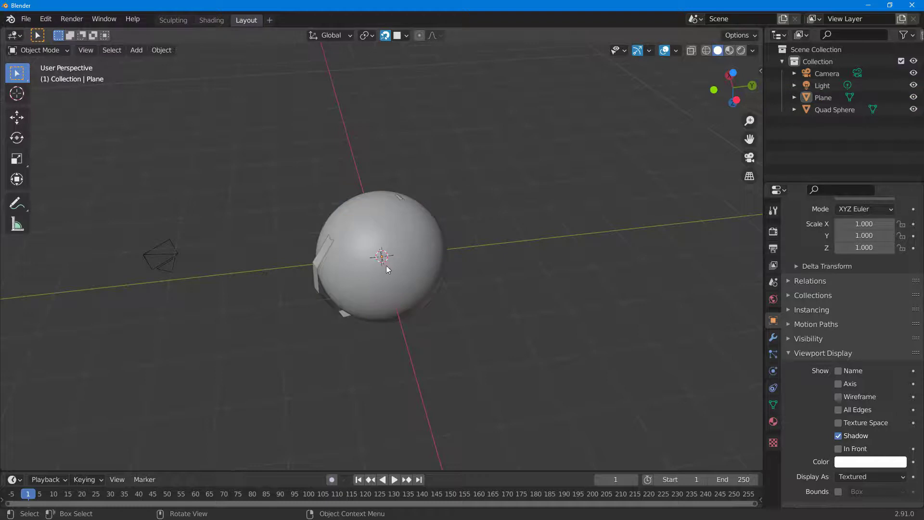
left_click(392, 253)
left_click(17, 117)
left_click_drag(390, 286, 379, 146)
middle_click_drag(379, 147, 432, 252)
left_click(433, 252)
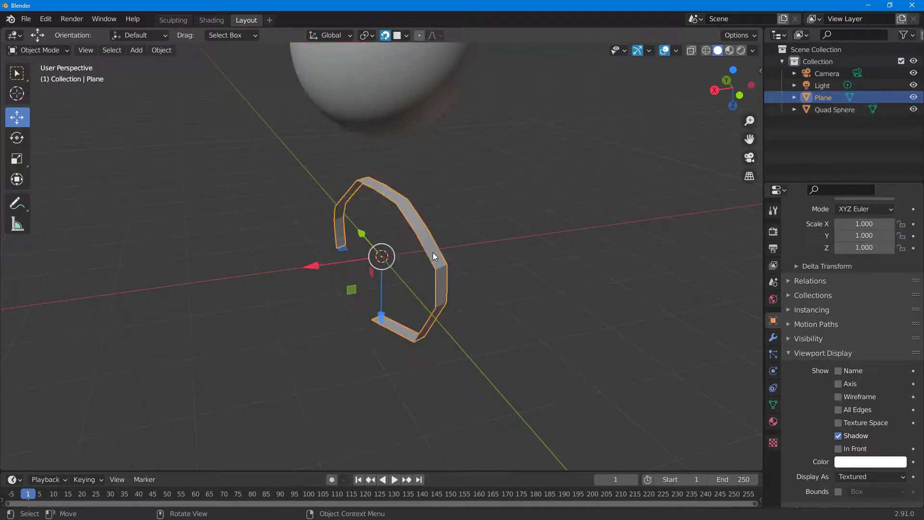